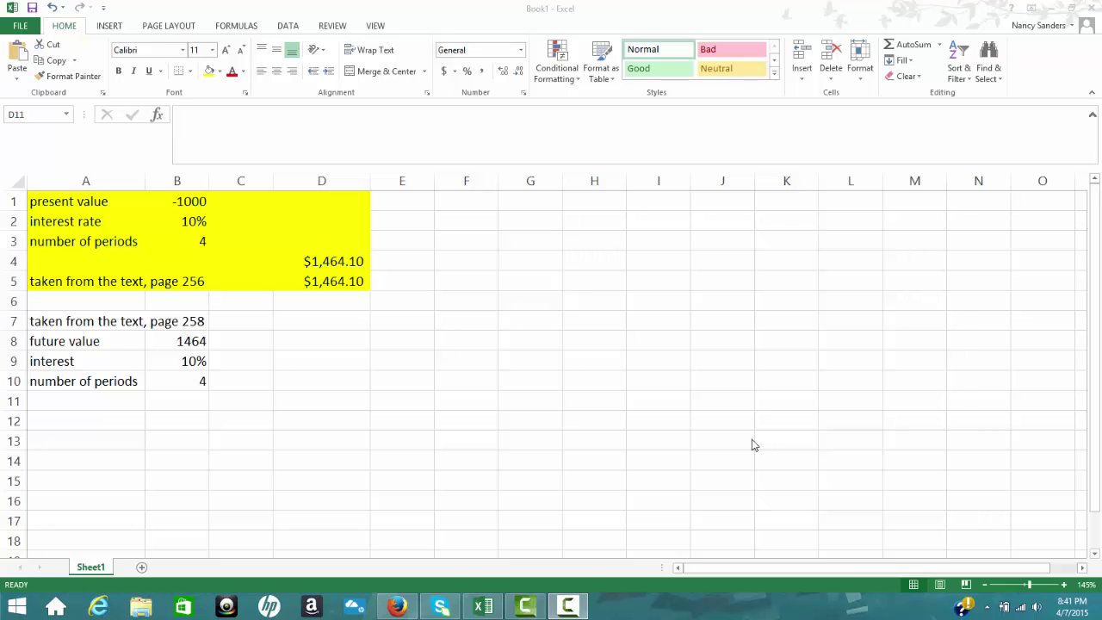
Insert the PV function from the Financial category into cell D10.
{"action": "left_click", "coordinate": [333, 378]}
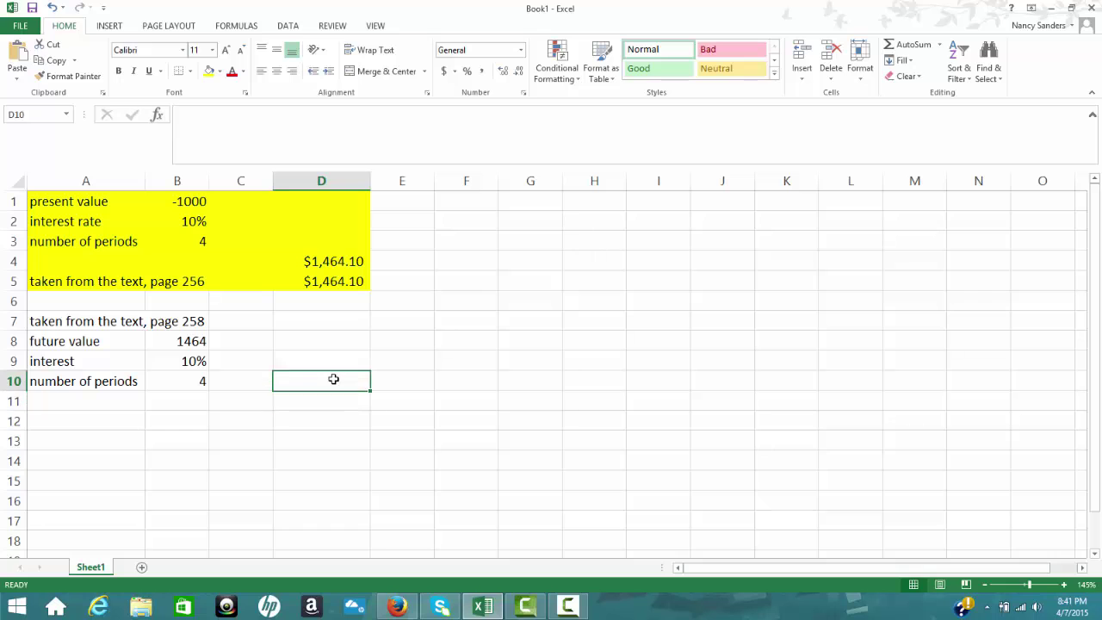
{"action": "left_click", "coordinate": [157, 115]}
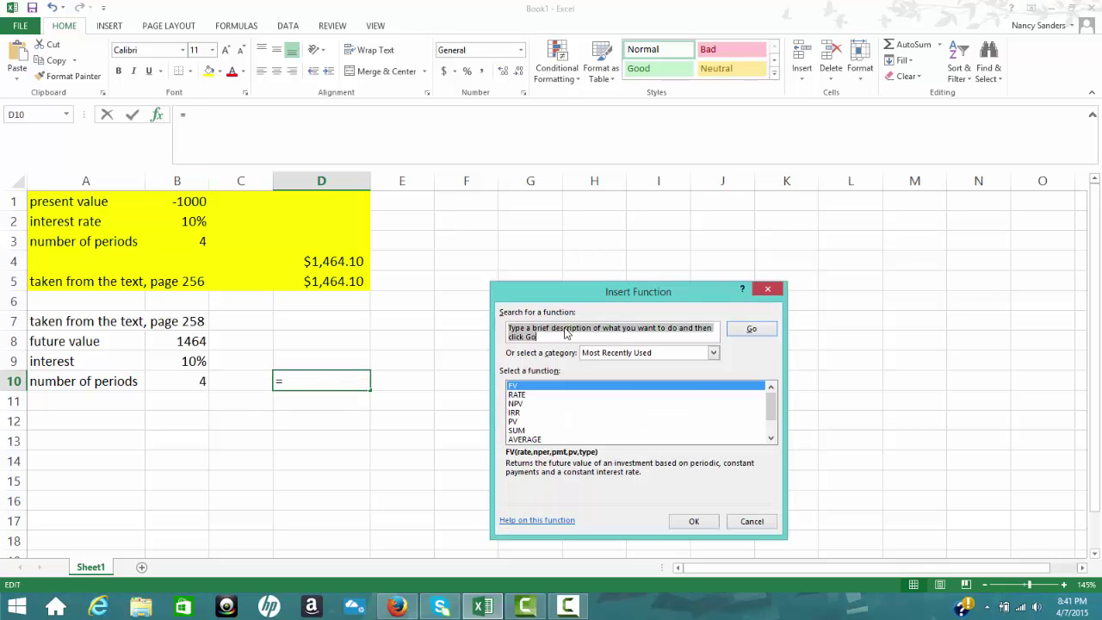
{"action": "left_click", "coordinate": [713, 354]}
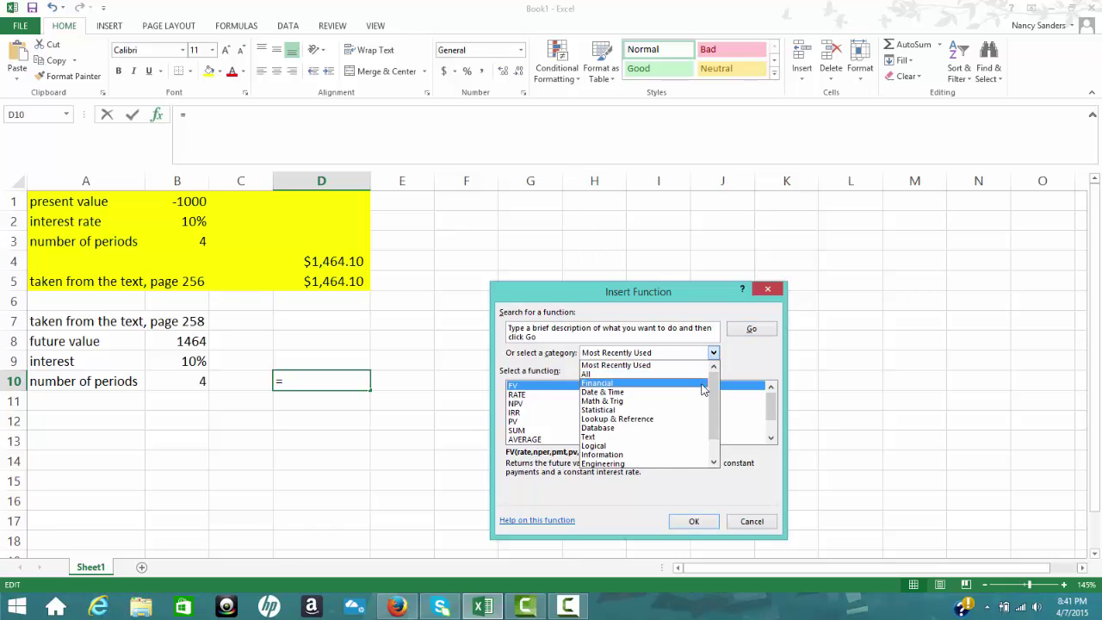
{"action": "left_click", "coordinate": [704, 384]}
{"action": "left_click_drag", "start_coordinate": [770, 399], "coordinate": [776, 426]}
{"action": "left_click", "coordinate": [514, 422]}
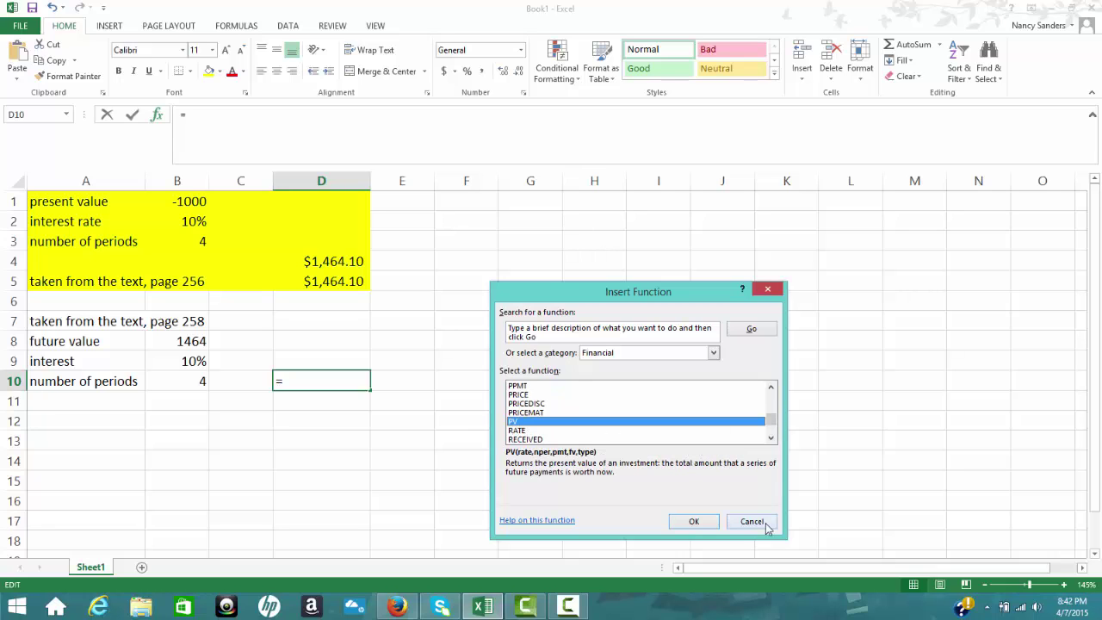
{"action": "left_click", "coordinate": [693, 523]}
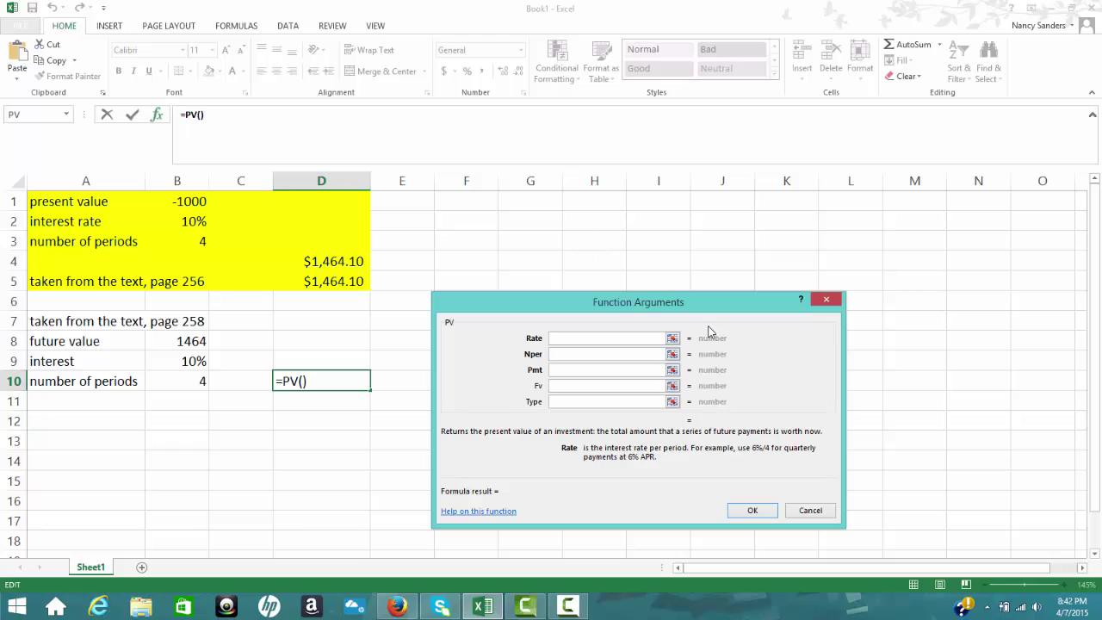
Set the PV function's Rate argument to cell B9 and its Nper argument to cell B10.
{"action": "left_click", "coordinate": [672, 339]}
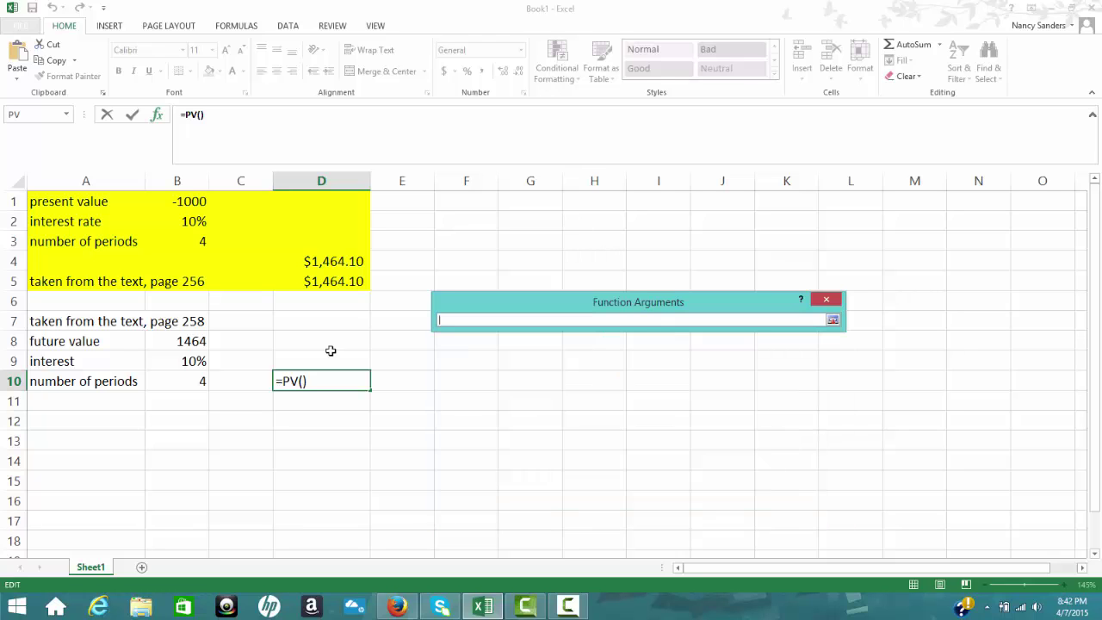
{"action": "left_click", "coordinate": [181, 364]}
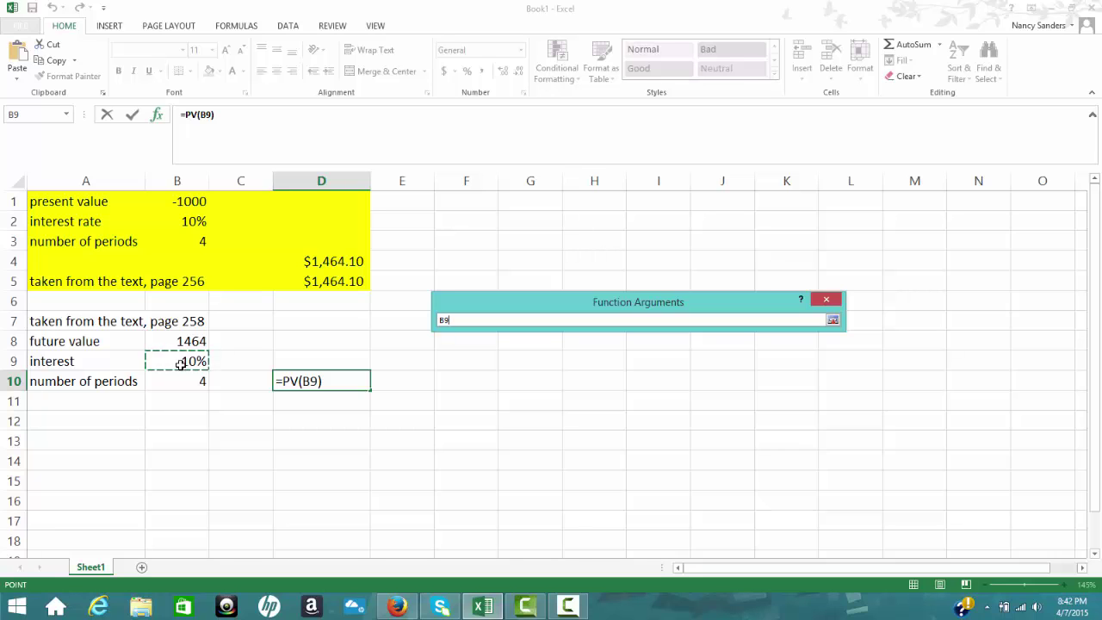
{"action": "key", "text": "Return"}
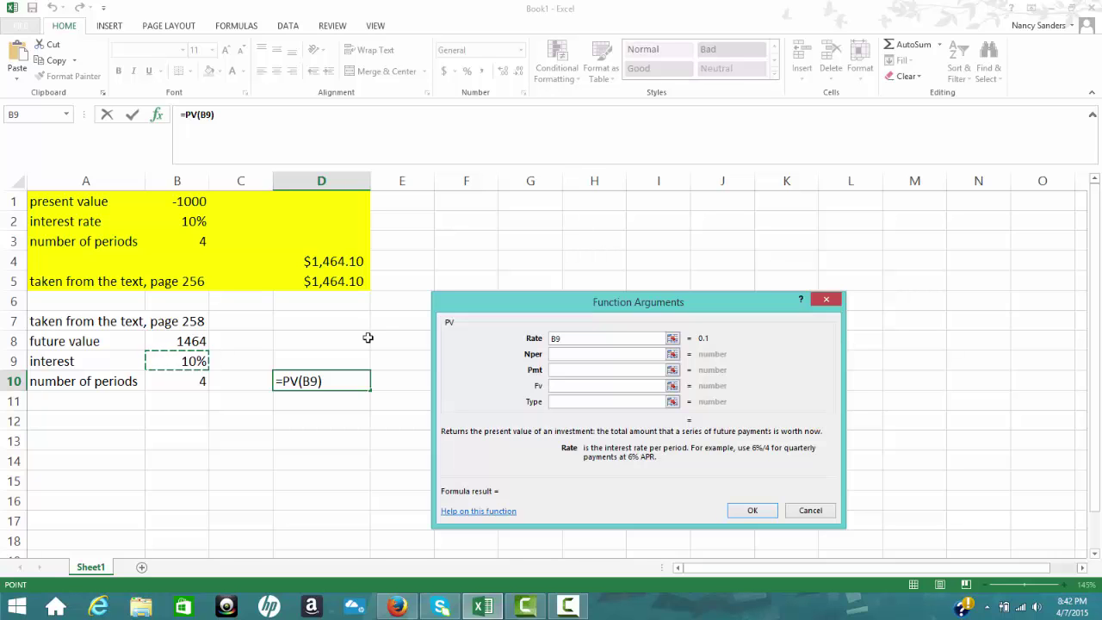
{"action": "left_click", "coordinate": [565, 356]}
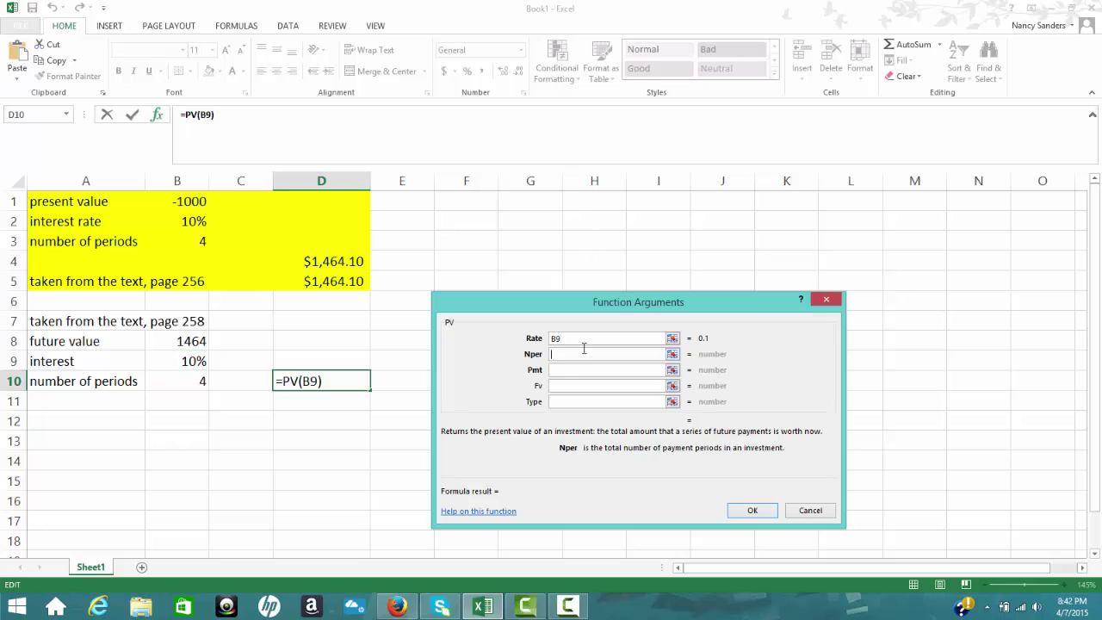
{"action": "left_click", "coordinate": [672, 353]}
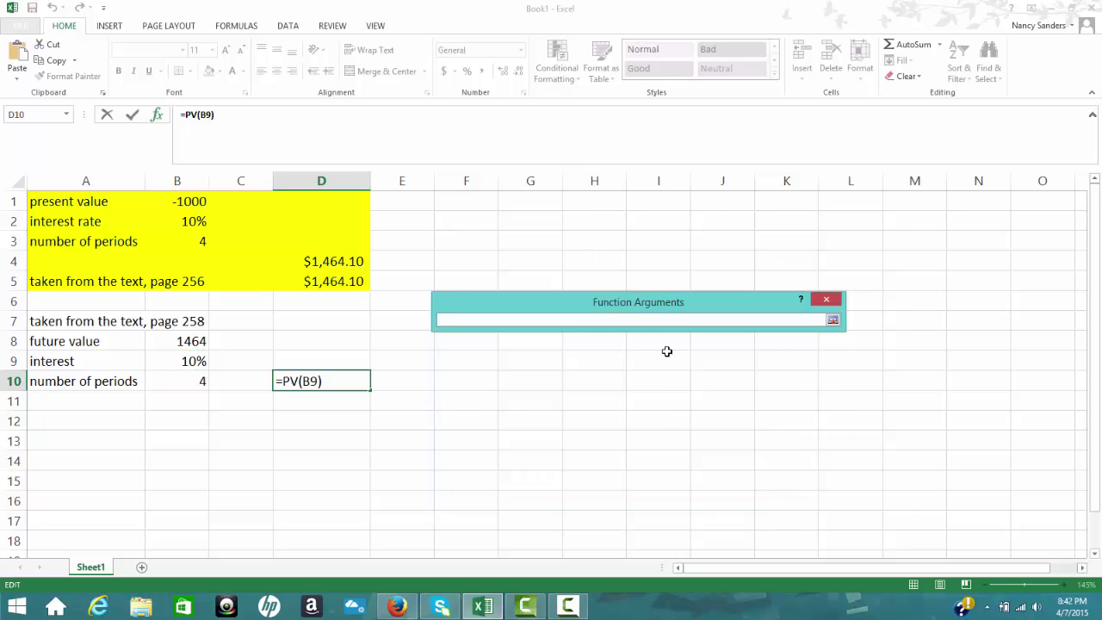
{"action": "left_click", "coordinate": [197, 380]}
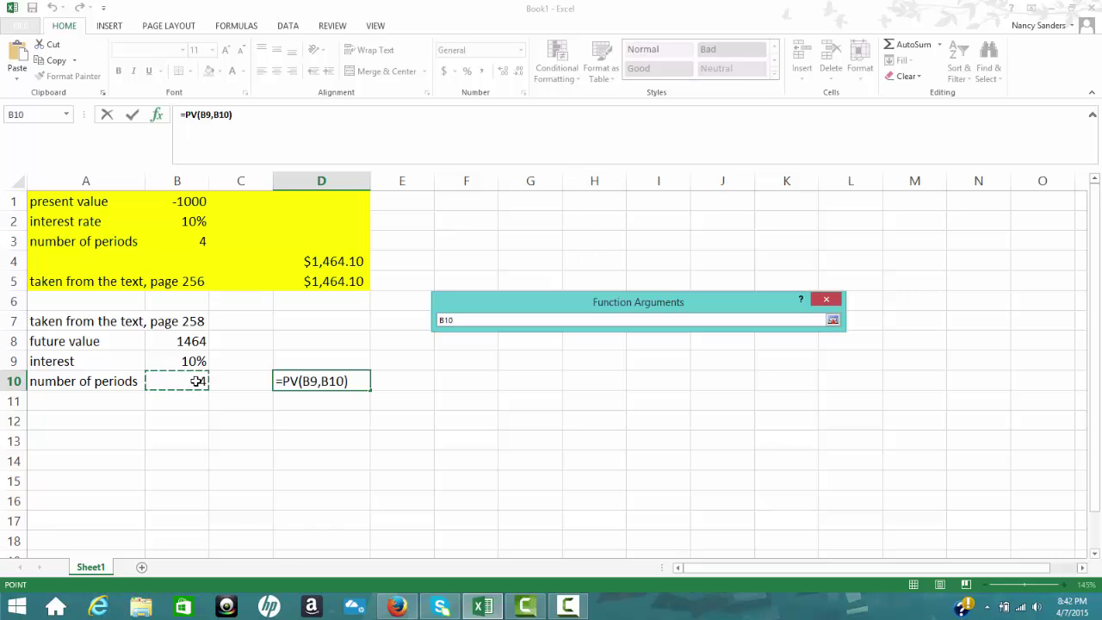
{"action": "key", "text": "Return"}
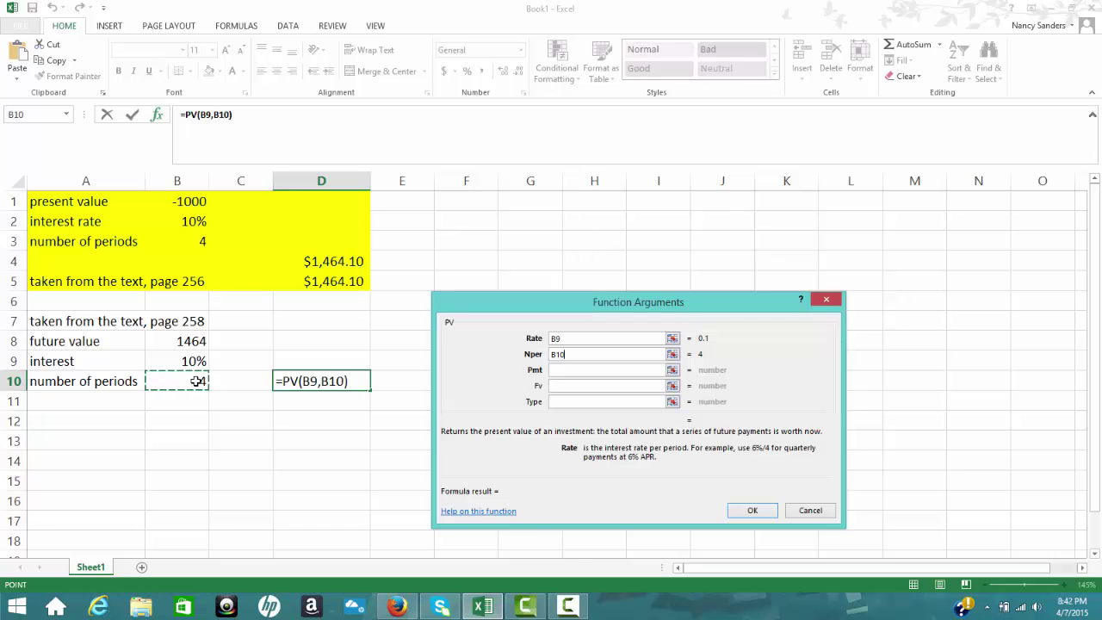
Set the PV function's Fv argument to cell B8 and complete the formula in D10.
{"action": "left_click", "coordinate": [558, 389]}
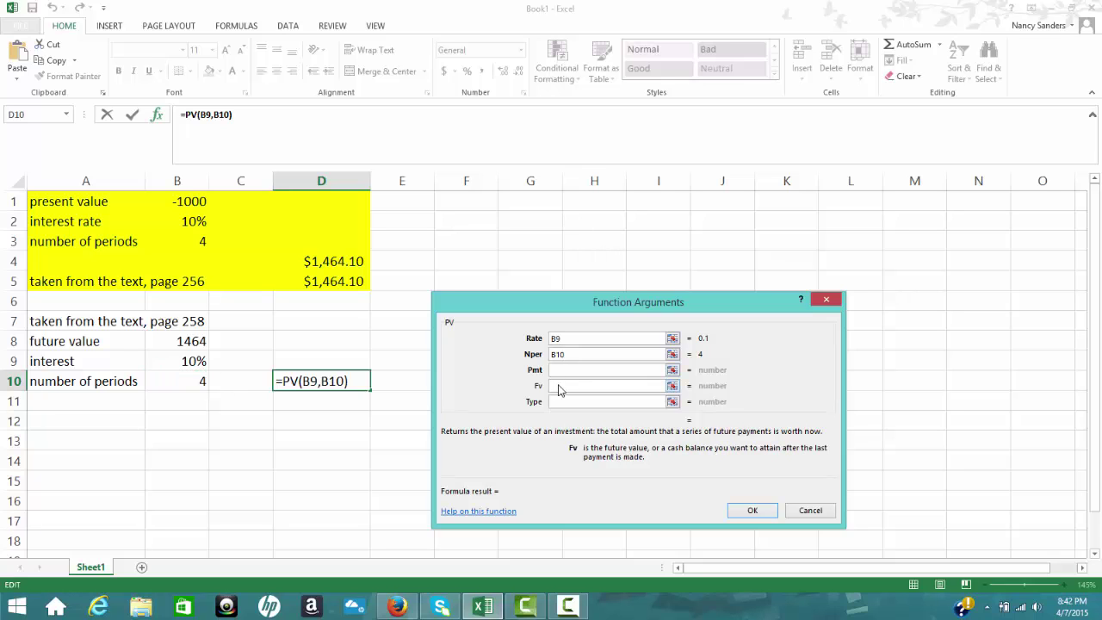
{"action": "left_click", "coordinate": [672, 386]}
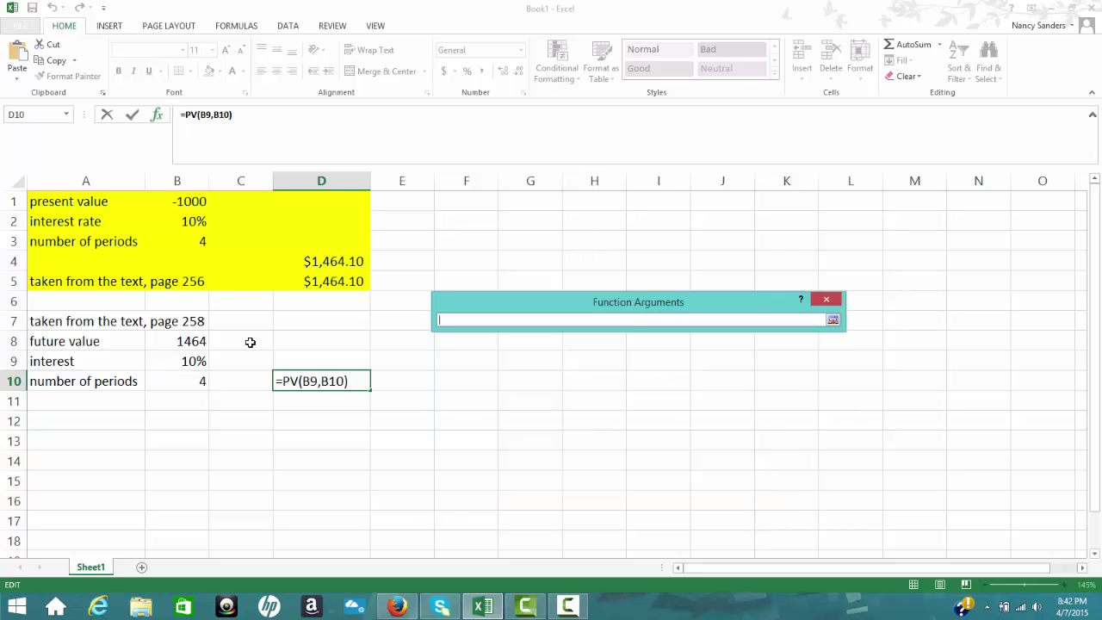
{"action": "left_click", "coordinate": [198, 342]}
{"action": "key", "text": "Return"}
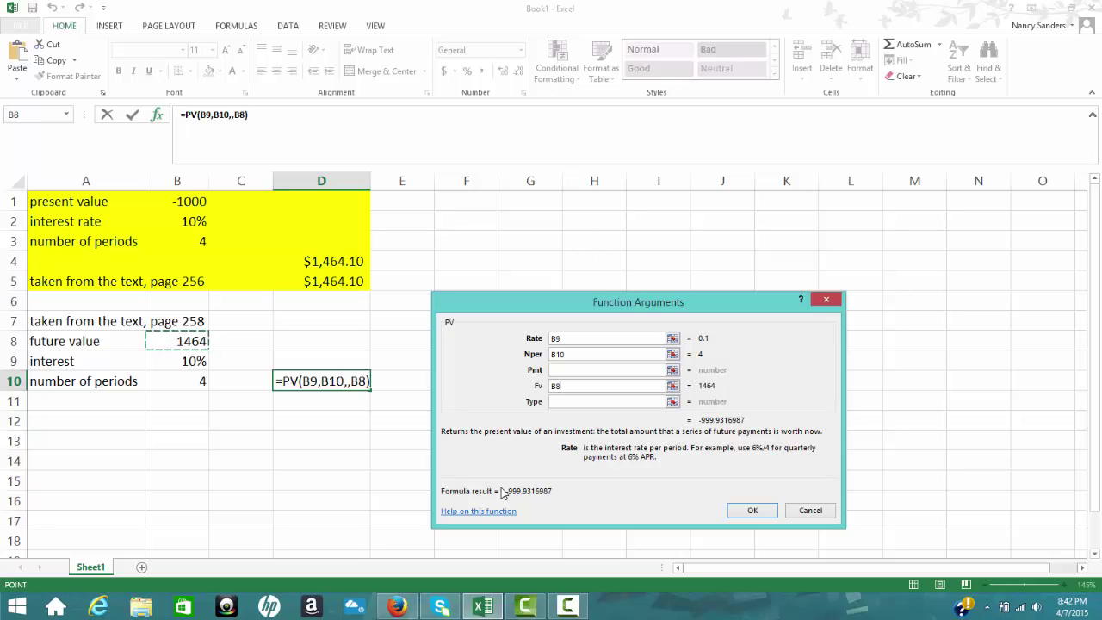
{"action": "left_click_drag", "start_coordinate": [502, 488], "coordinate": [765, 502]}
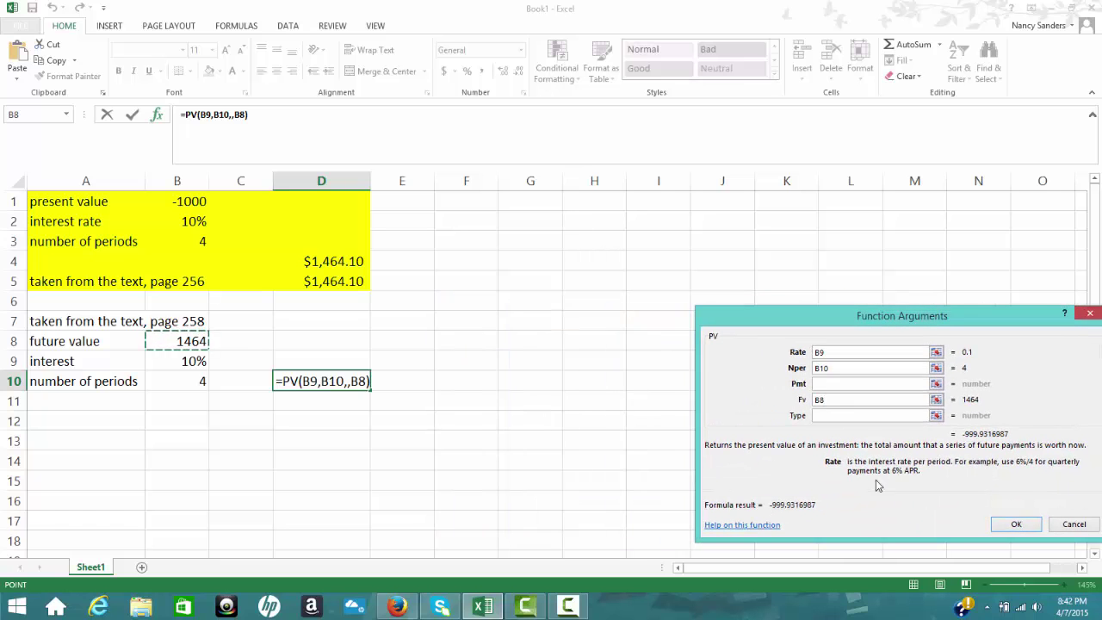
{"action": "left_click_drag", "start_coordinate": [821, 467], "coordinate": [643, 418]}
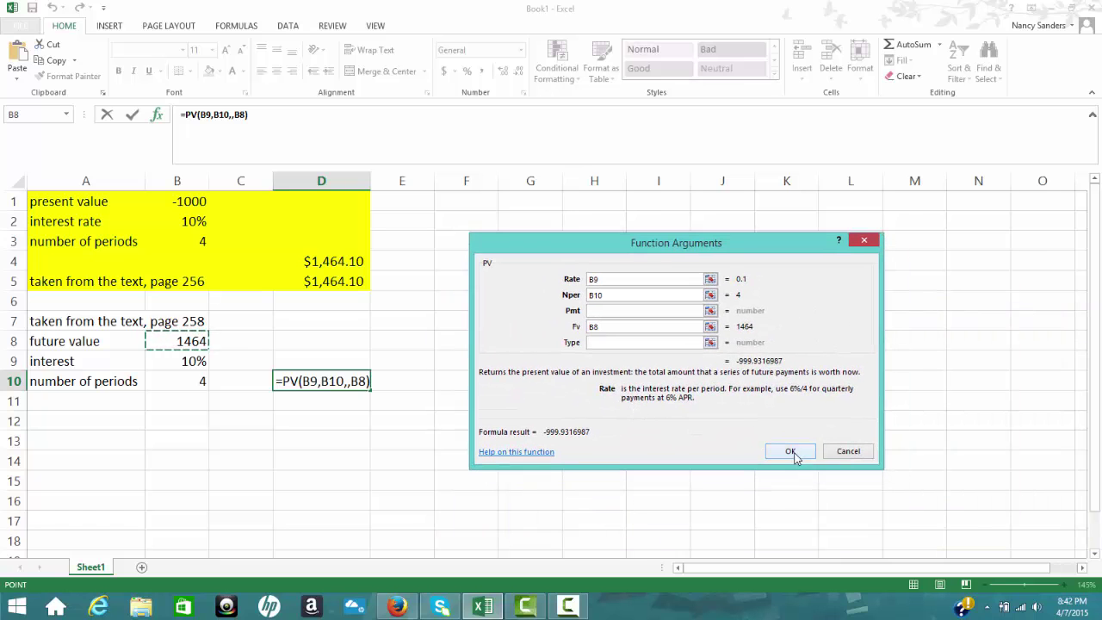
{"action": "left_click", "coordinate": [794, 454]}
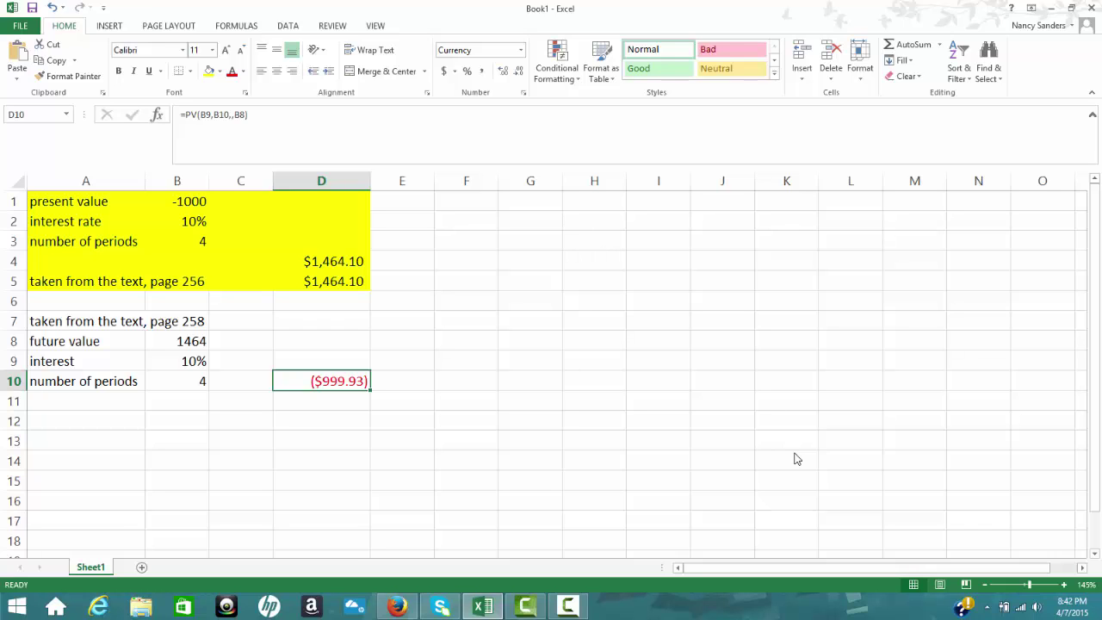
Change the future value in cell B8 to 1464.10.
{"action": "left_click", "coordinate": [189, 342]}
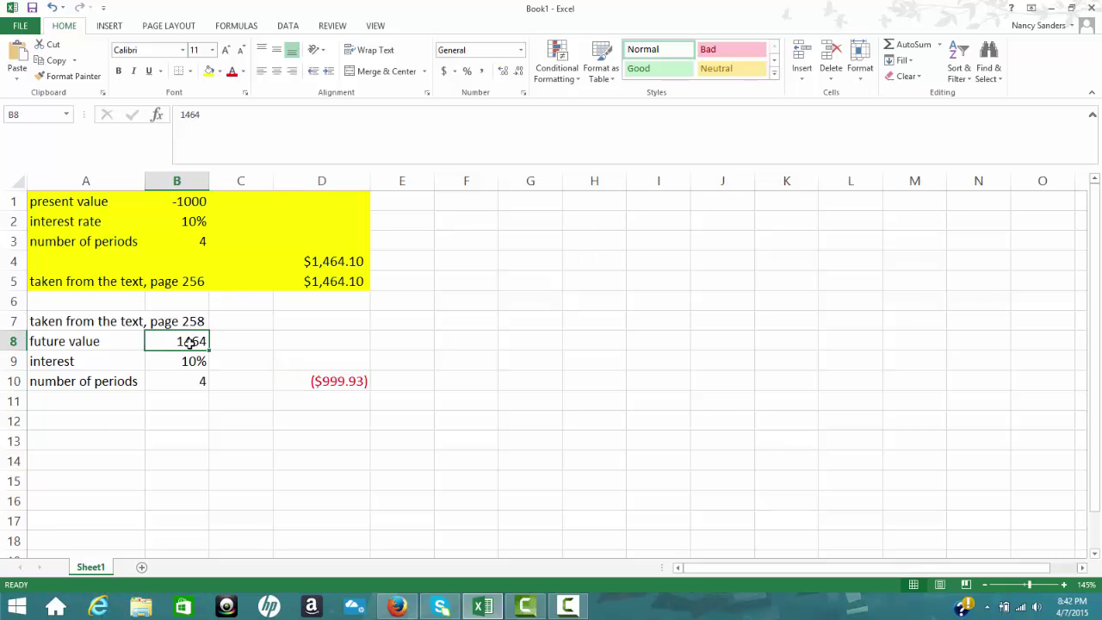
{"action": "type", "text": "1464.10"}
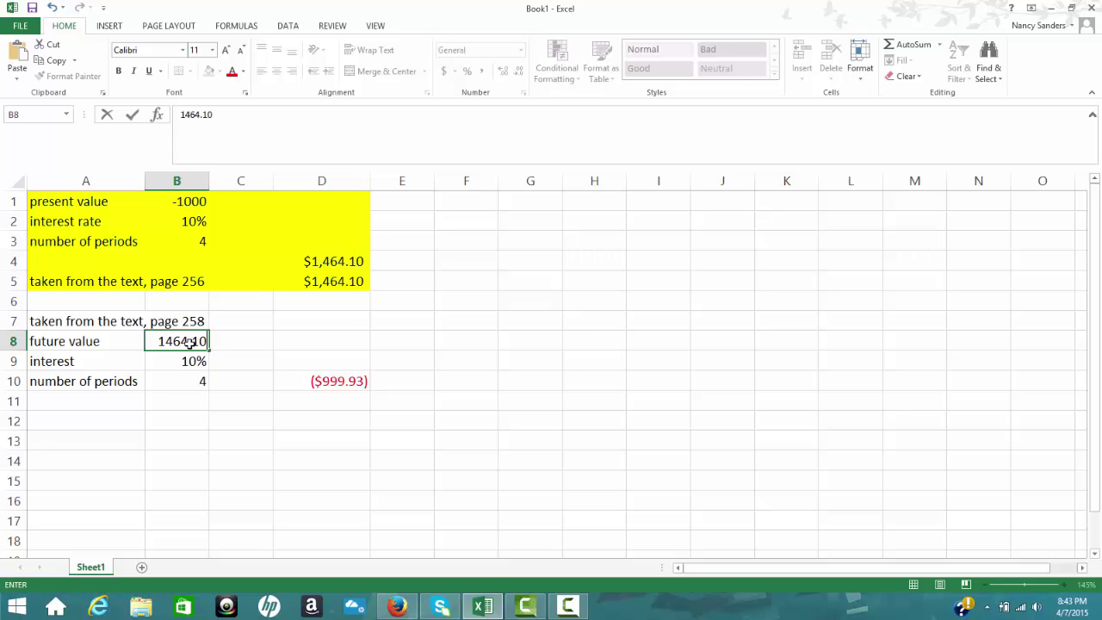
{"action": "key", "text": "Return"}
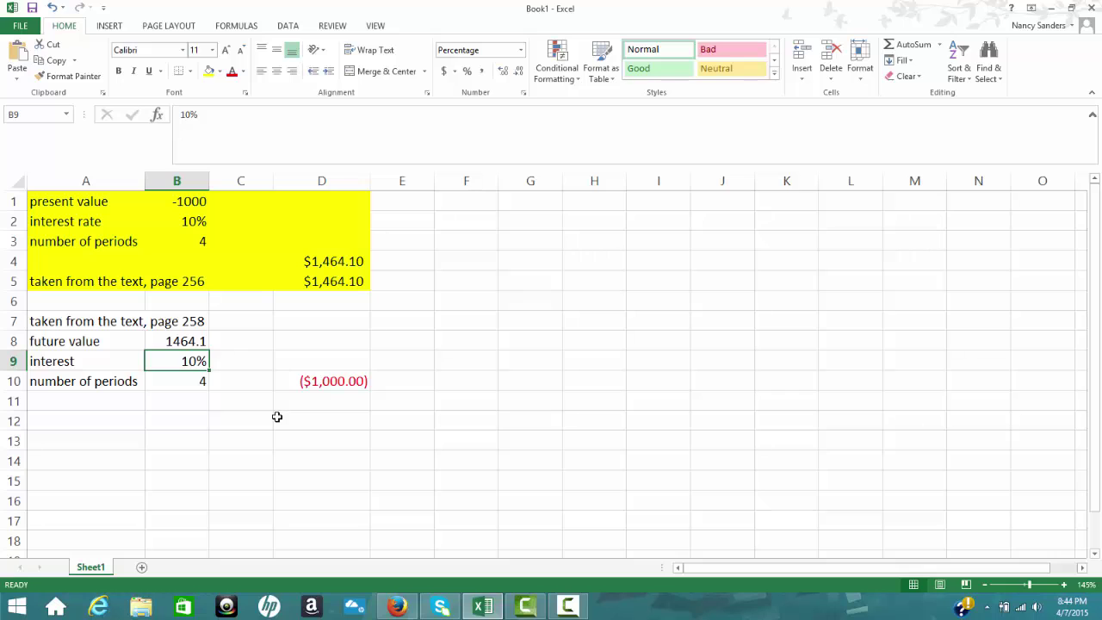
Start a new problem in row 12 with the label FV in A12 and 100000 in B12.
{"action": "left_click", "coordinate": [83, 421]}
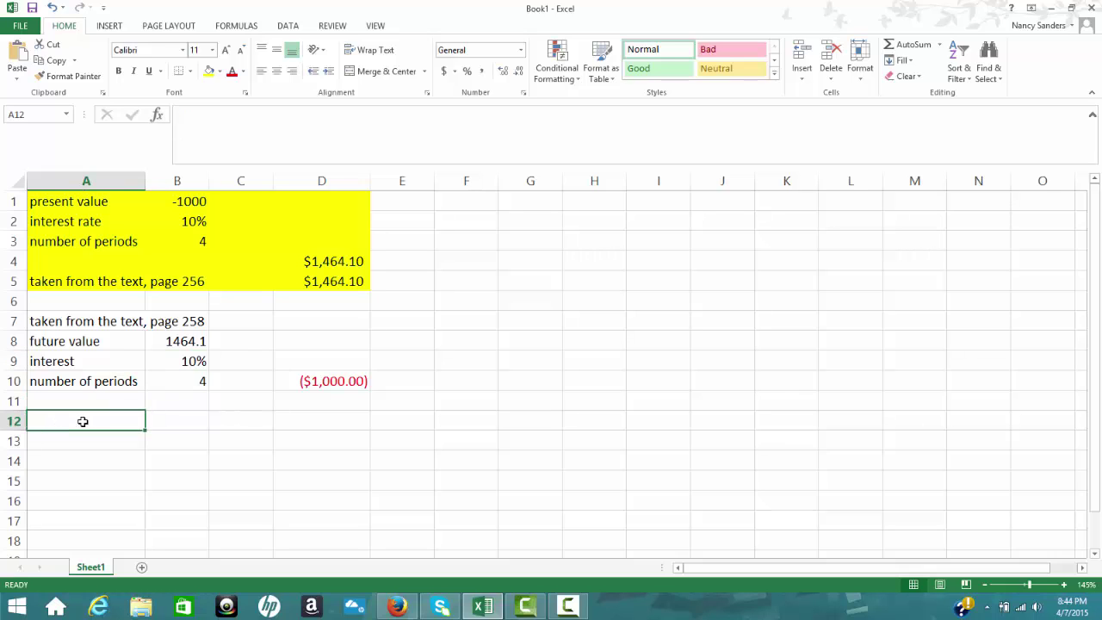
{"action": "type", "text": "FV"}
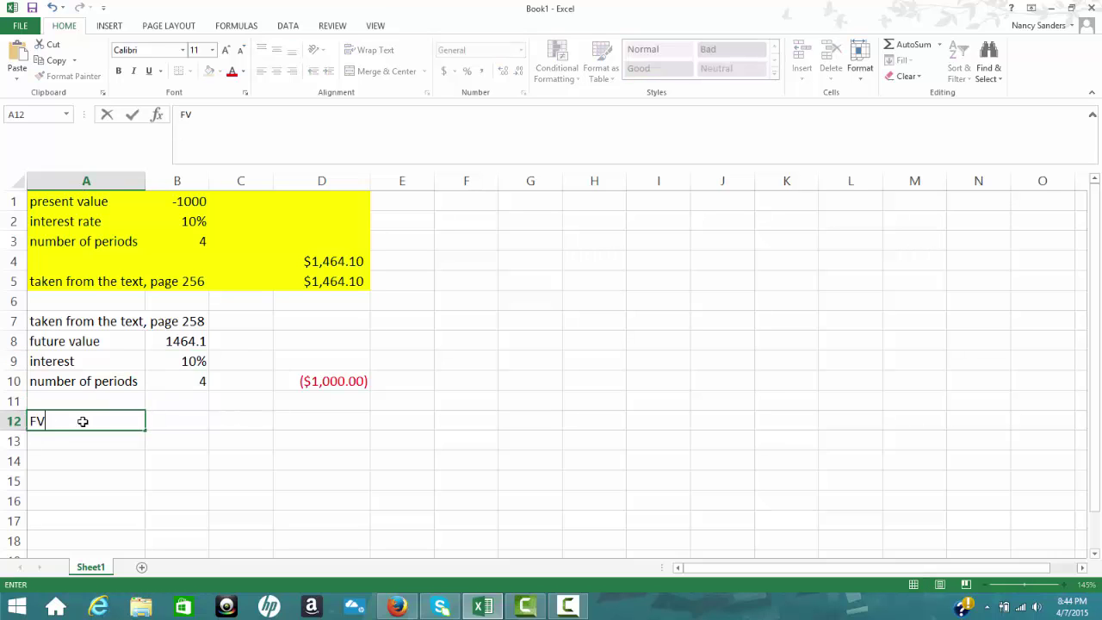
{"action": "key", "text": "Tab"}
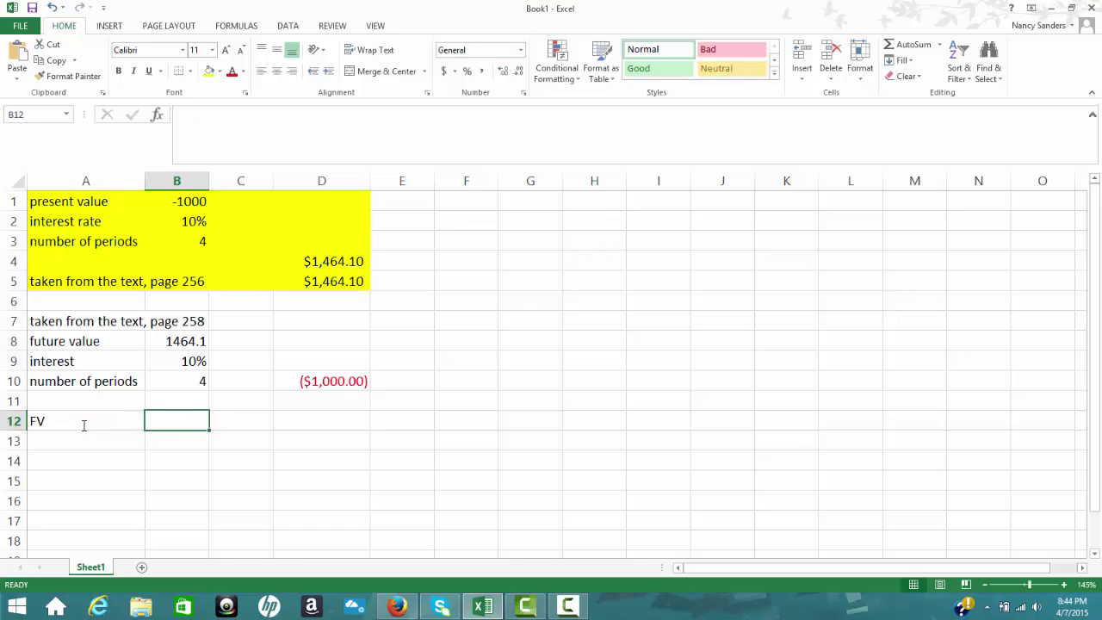
{"action": "type", "text": "100"}
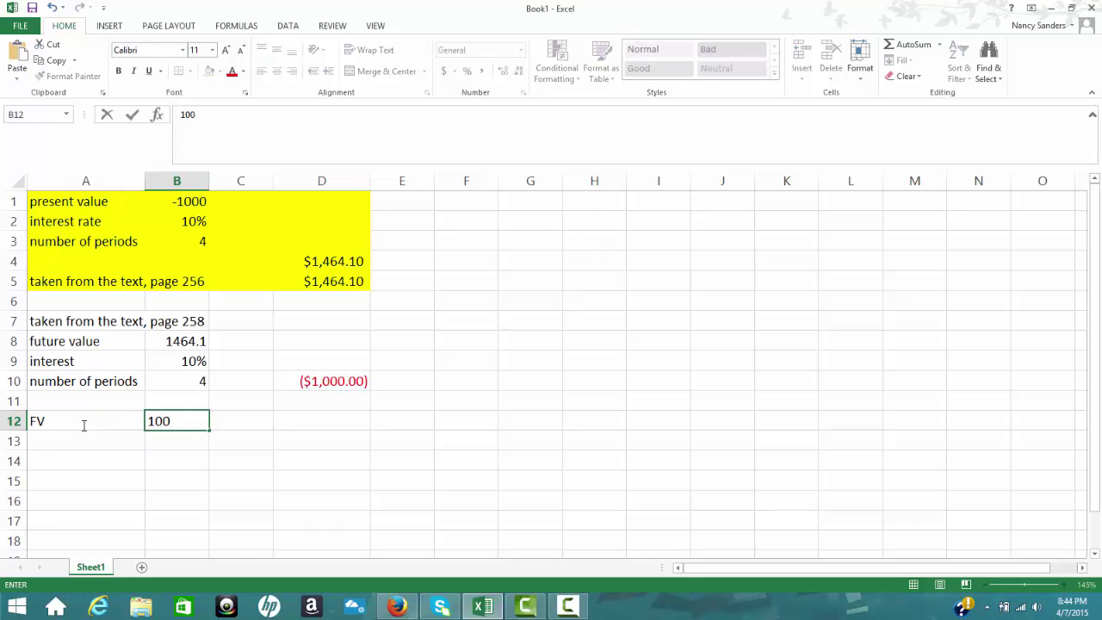
{"action": "type", "text": "000"}
{"action": "key", "text": "Return"}
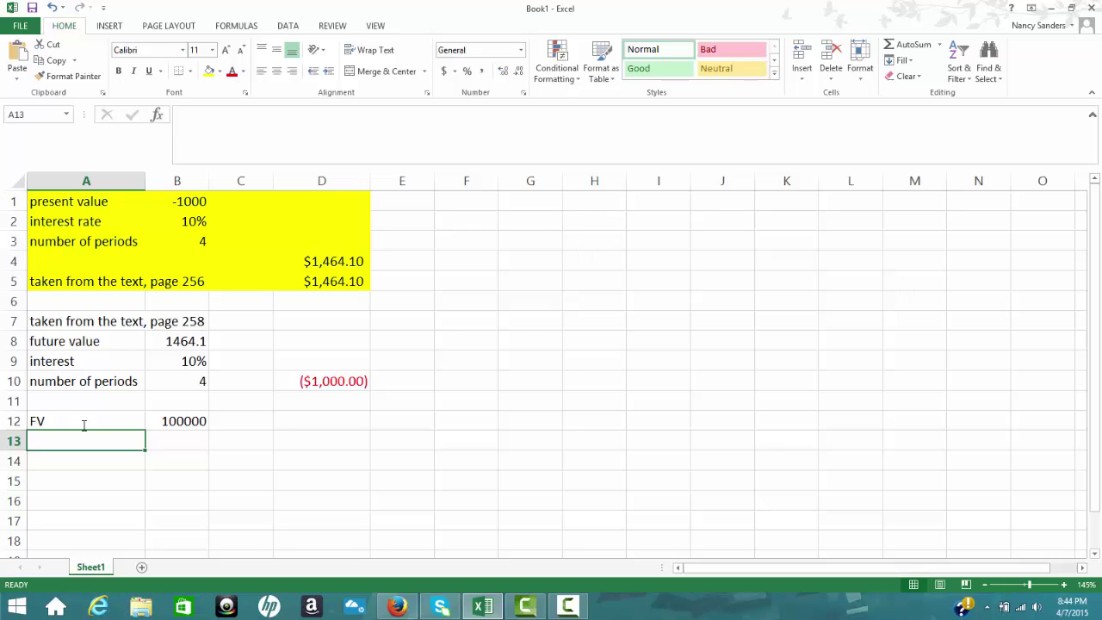
Add the label "interest" with 5% in row 13 and "number of periods" with 18 in row 14.
{"action": "type", "text": "interest"}
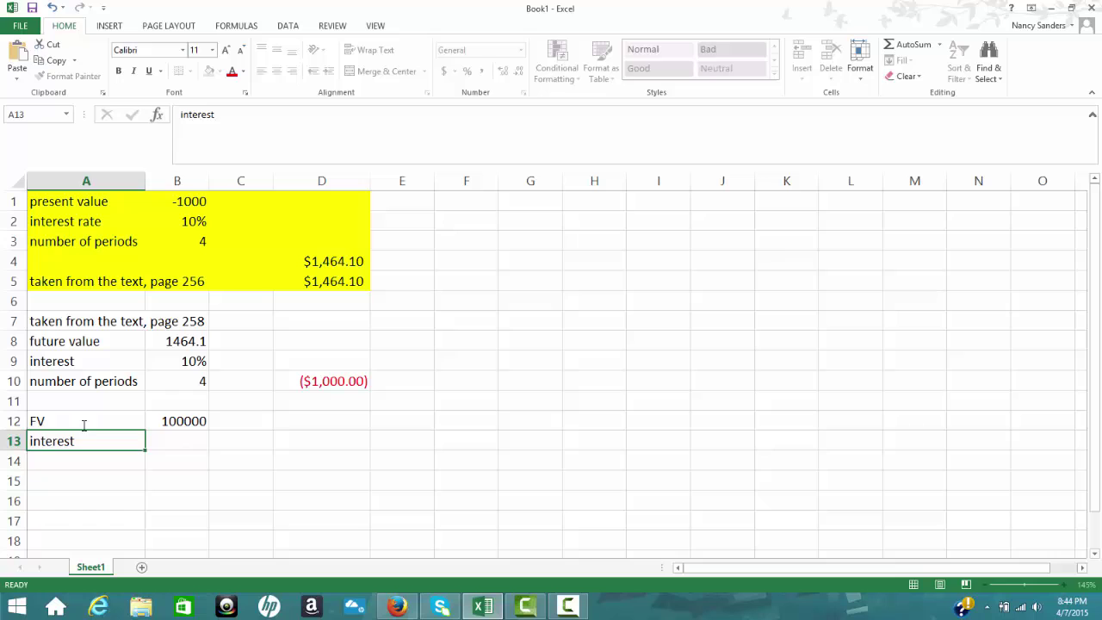
{"action": "key", "text": "Tab"}
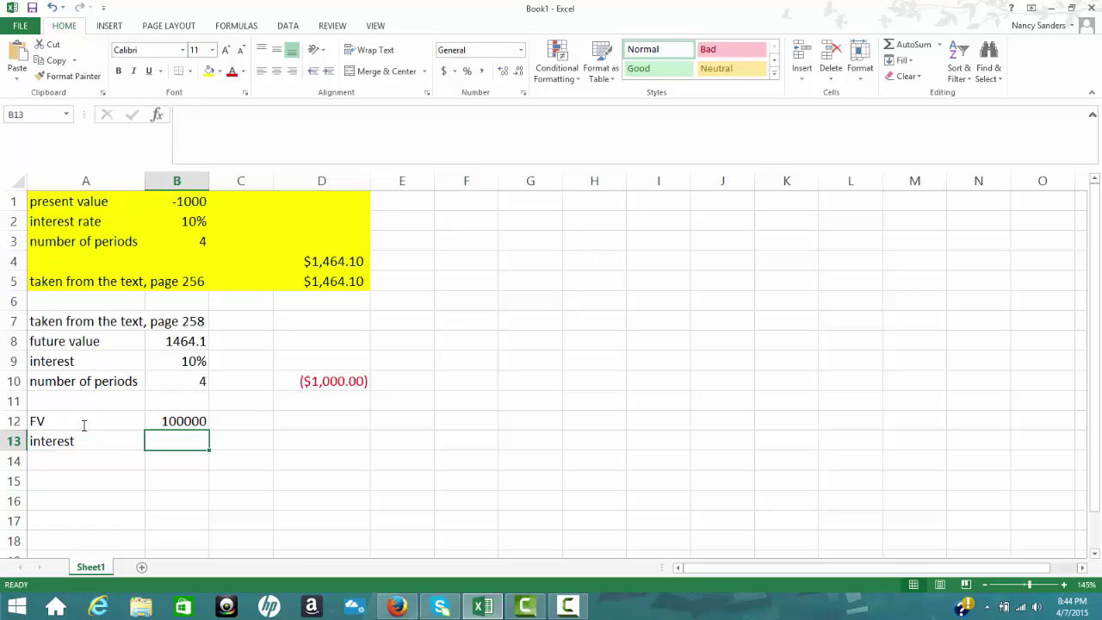
{"action": "type", "text": "5%"}
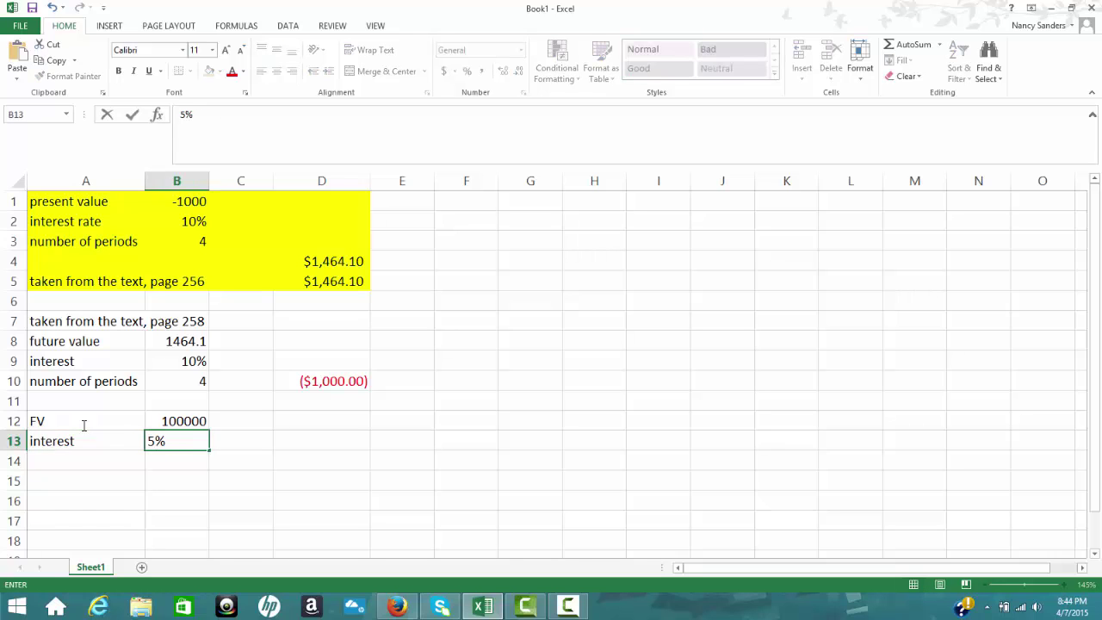
{"action": "key", "text": "Return"}
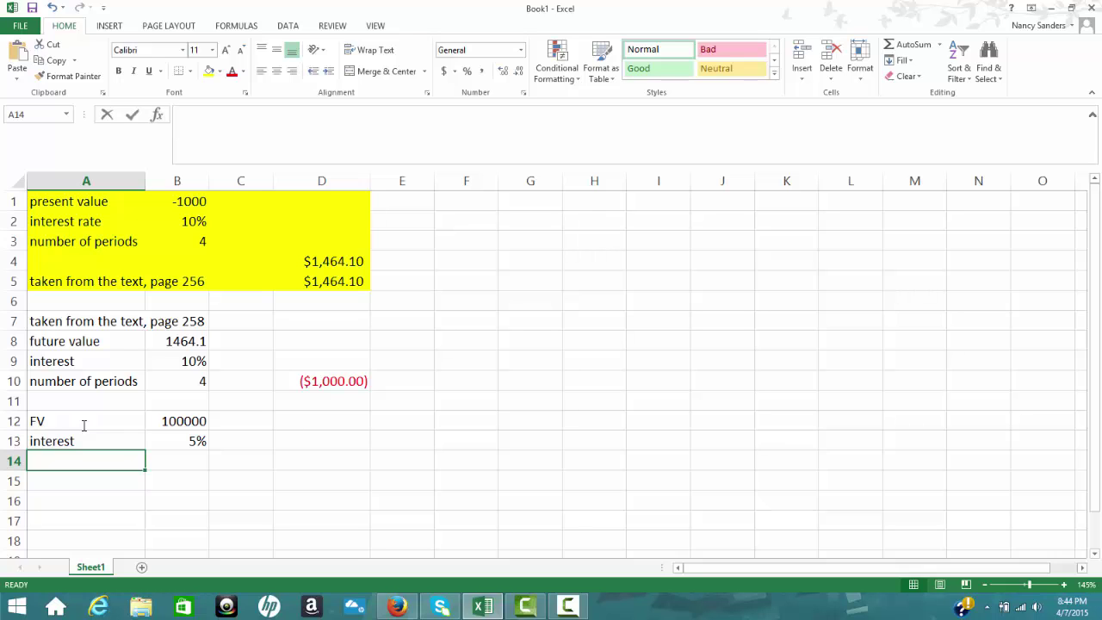
{"action": "type", "text": "number of periods"}
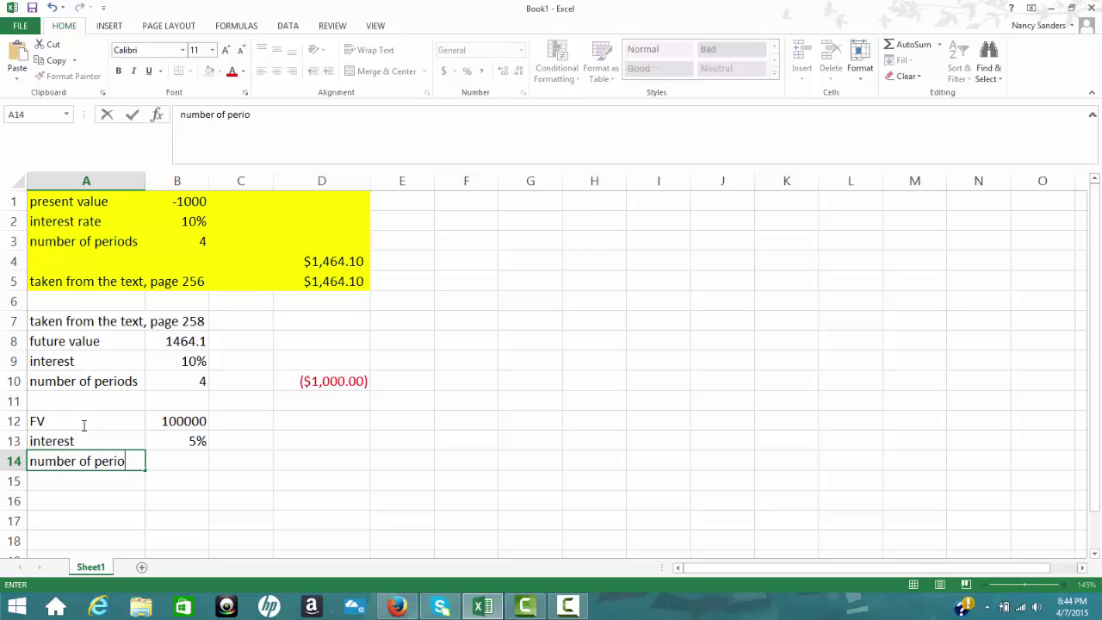
{"action": "key", "text": "Tab"}
{"action": "type", "text": "18"}
{"action": "key", "text": "Tab"}
Insert the PV function into cell D14, choosing it from the Most Recently Used category.
{"action": "key", "text": "Tab"}
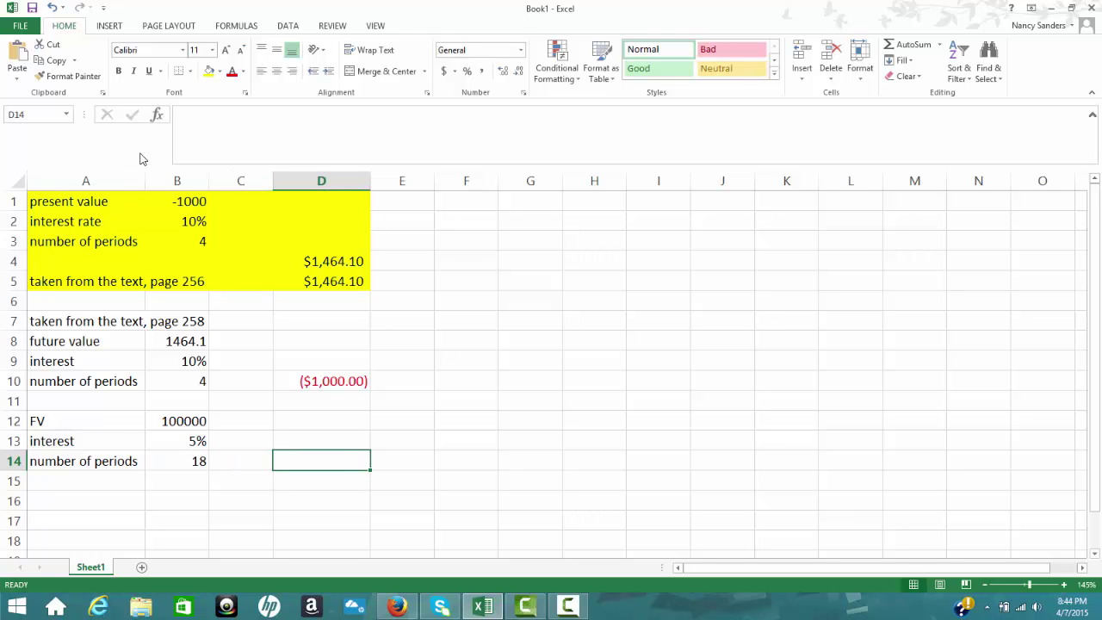
{"action": "left_click", "coordinate": [156, 120]}
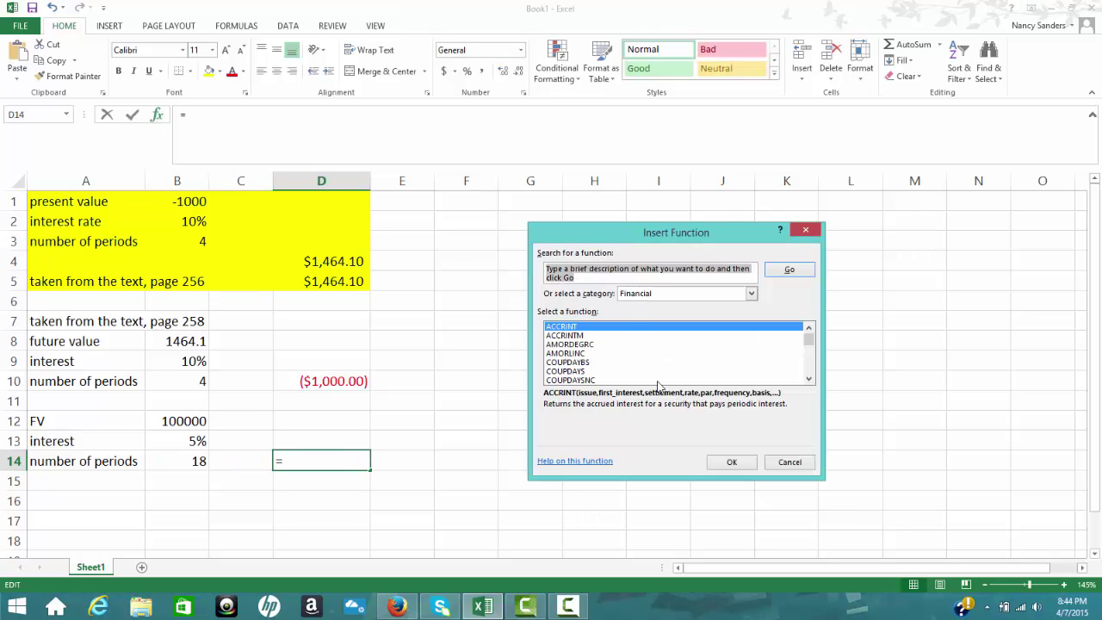
{"action": "left_click", "coordinate": [754, 296]}
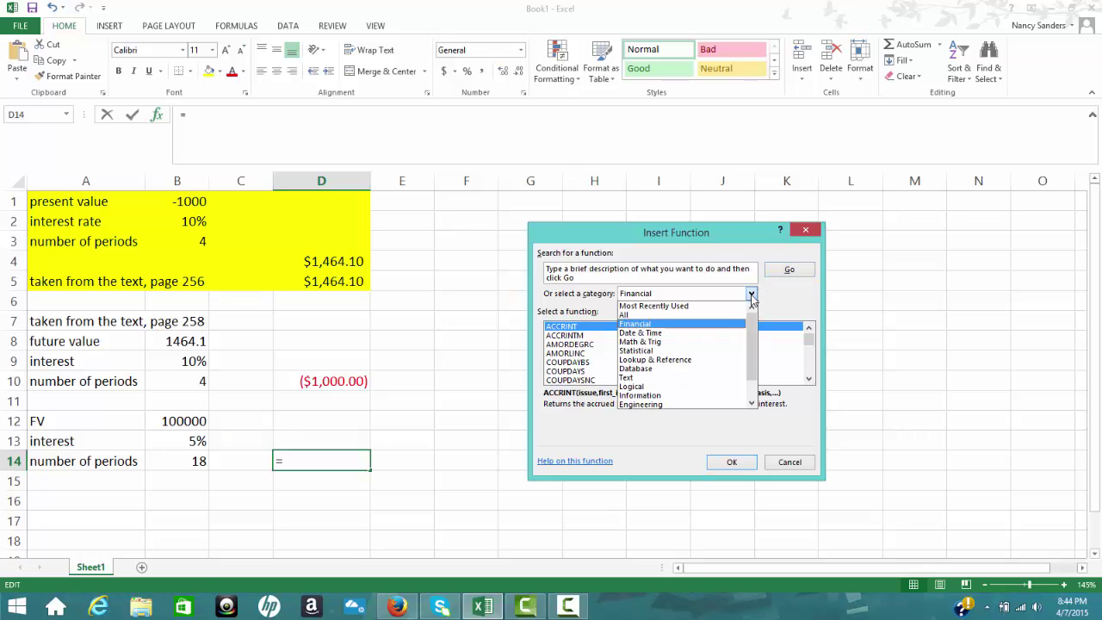
{"action": "left_click", "coordinate": [733, 306]}
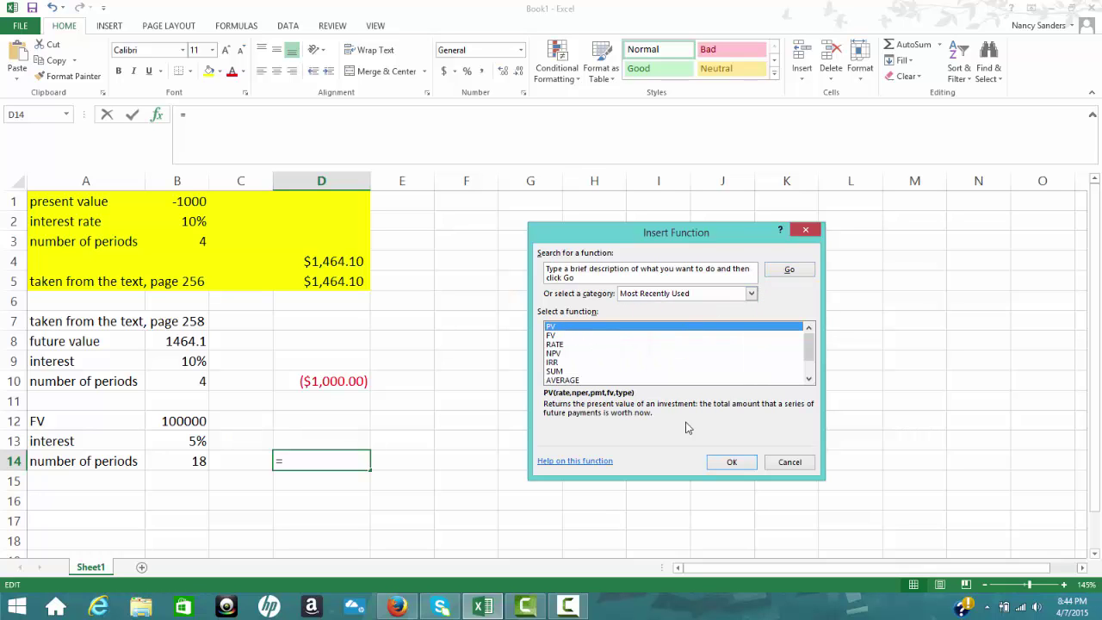
{"action": "left_click", "coordinate": [732, 463]}
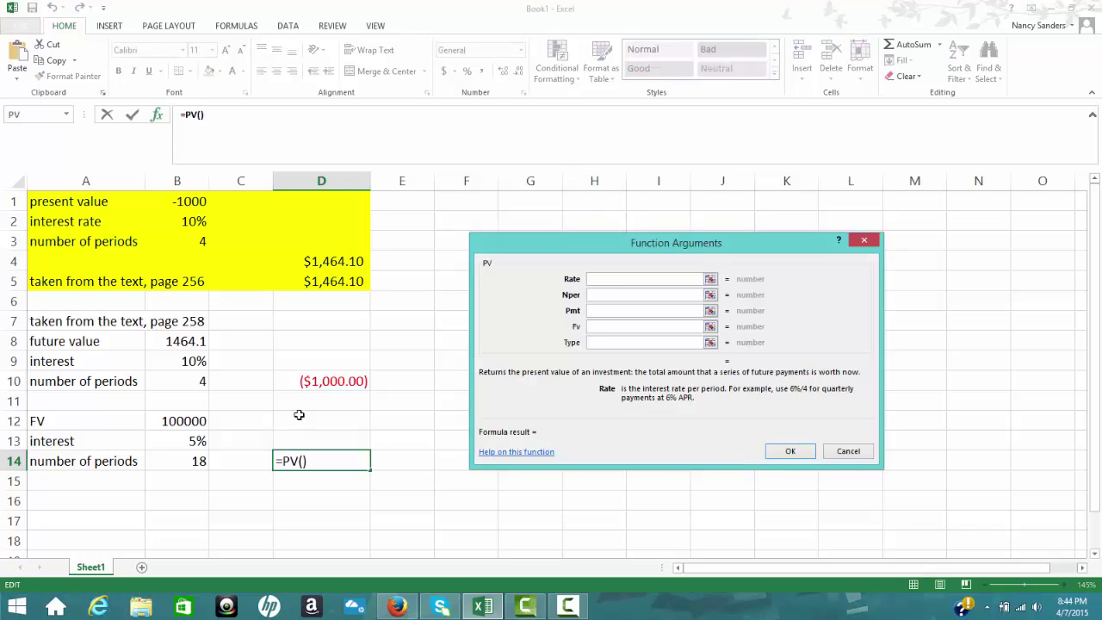
Set the PV arguments to Rate B13, Nper B14 and Fv B12, leaving Pmt and Type empty, and complete the formula in D14.
{"action": "left_click", "coordinate": [188, 442]}
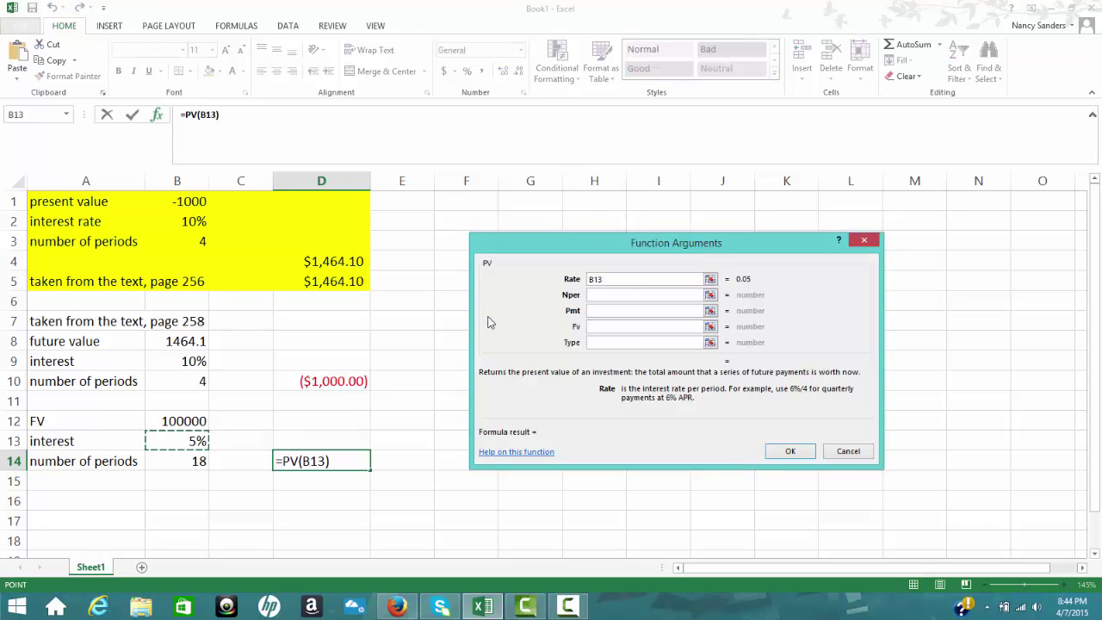
{"action": "left_click", "coordinate": [598, 296]}
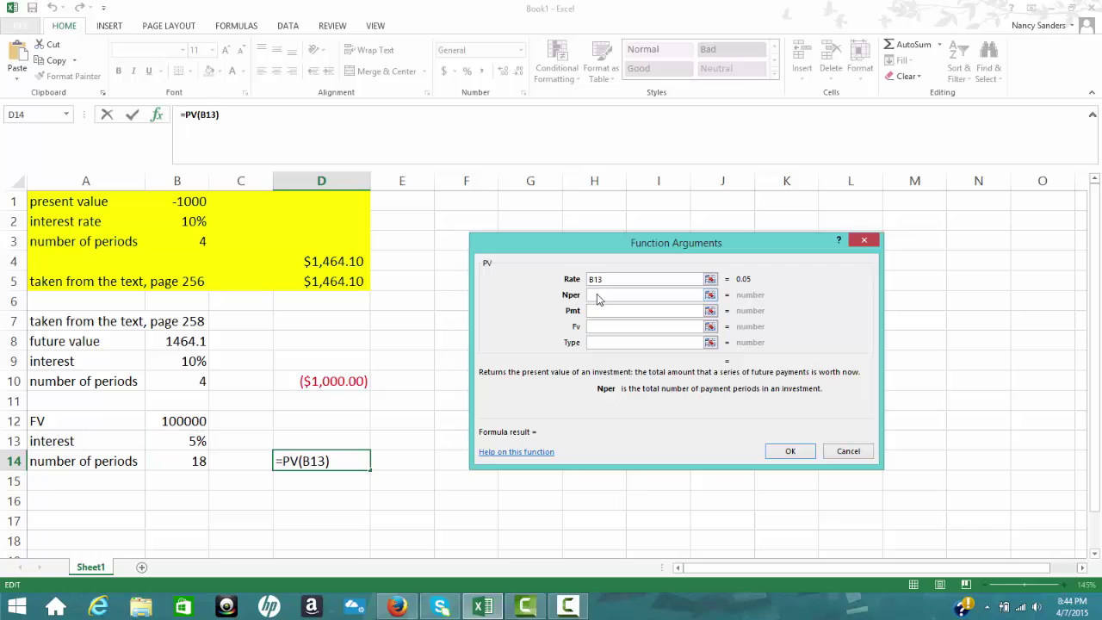
{"action": "left_click", "coordinate": [198, 463]}
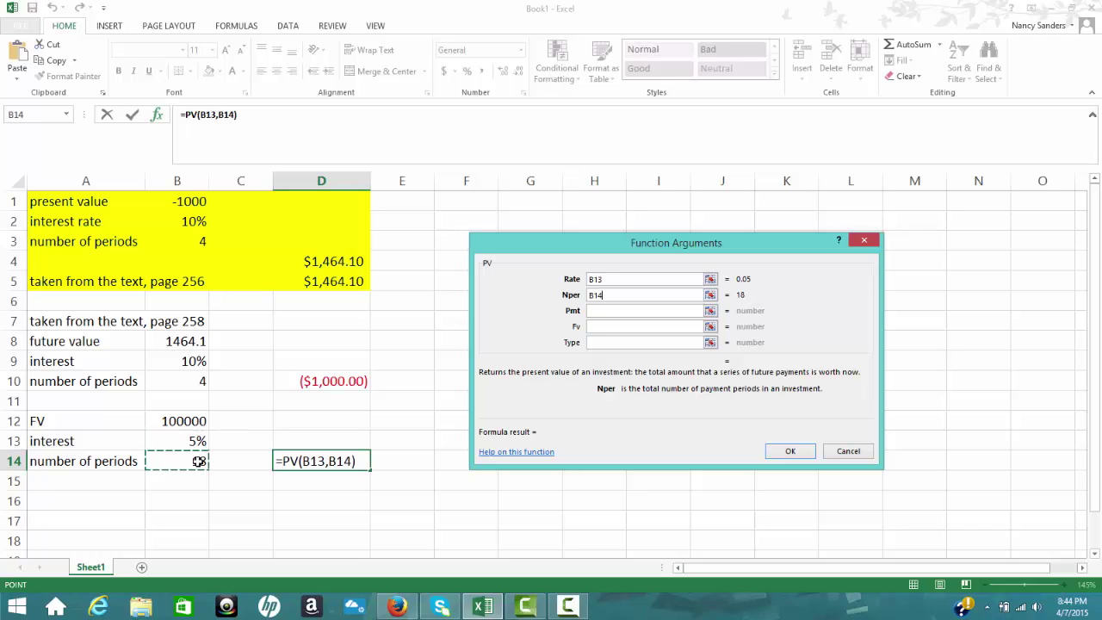
{"action": "left_click", "coordinate": [593, 326]}
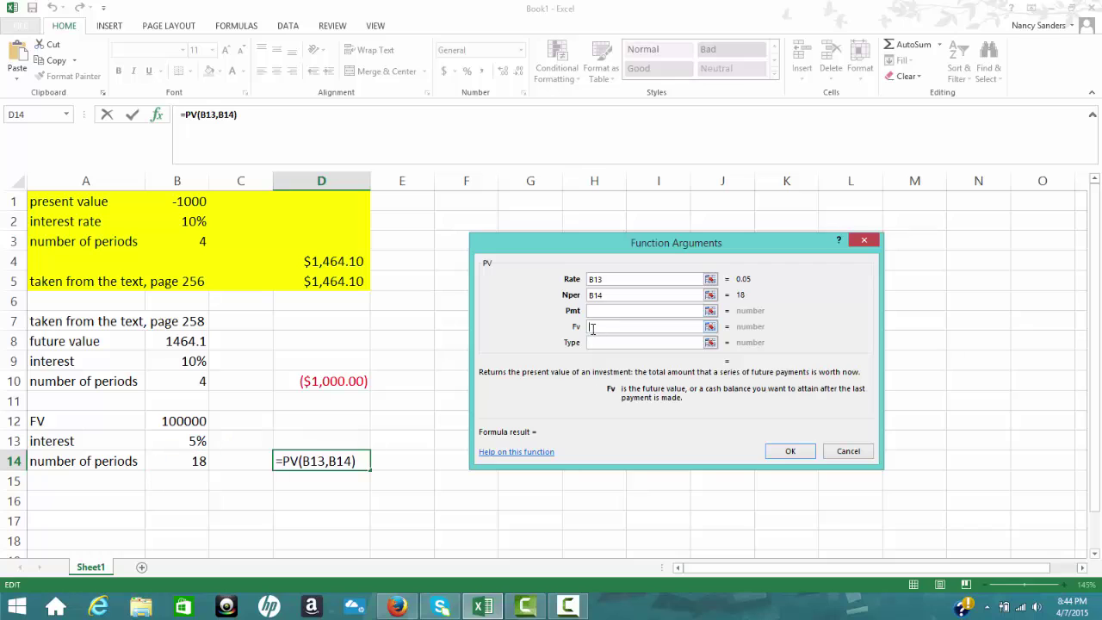
{"action": "left_click", "coordinate": [193, 419]}
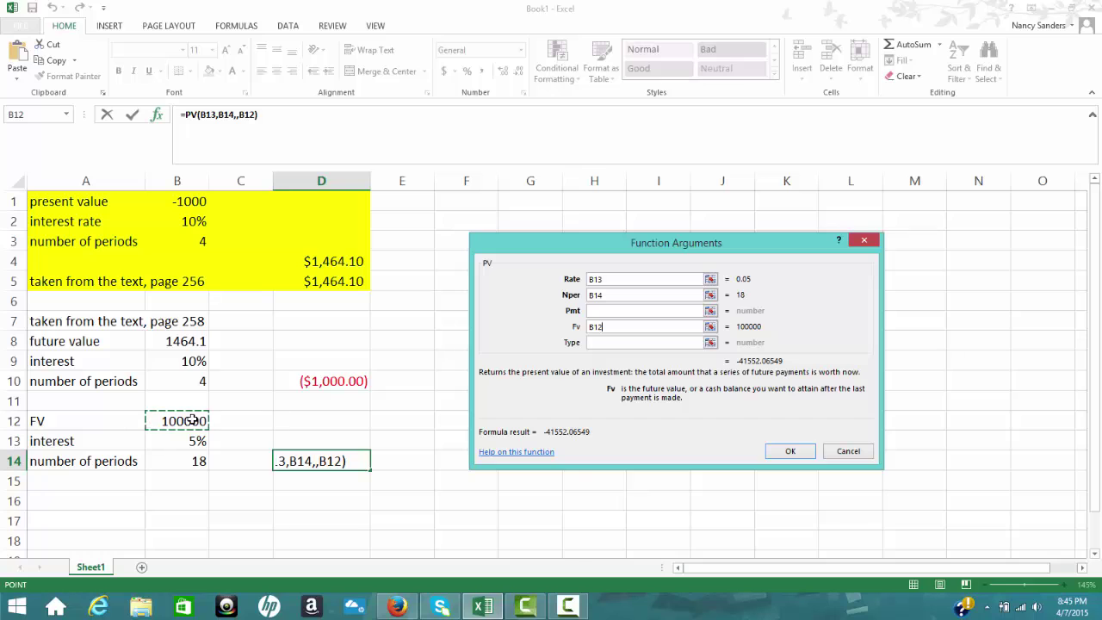
{"action": "left_click", "coordinate": [800, 452]}
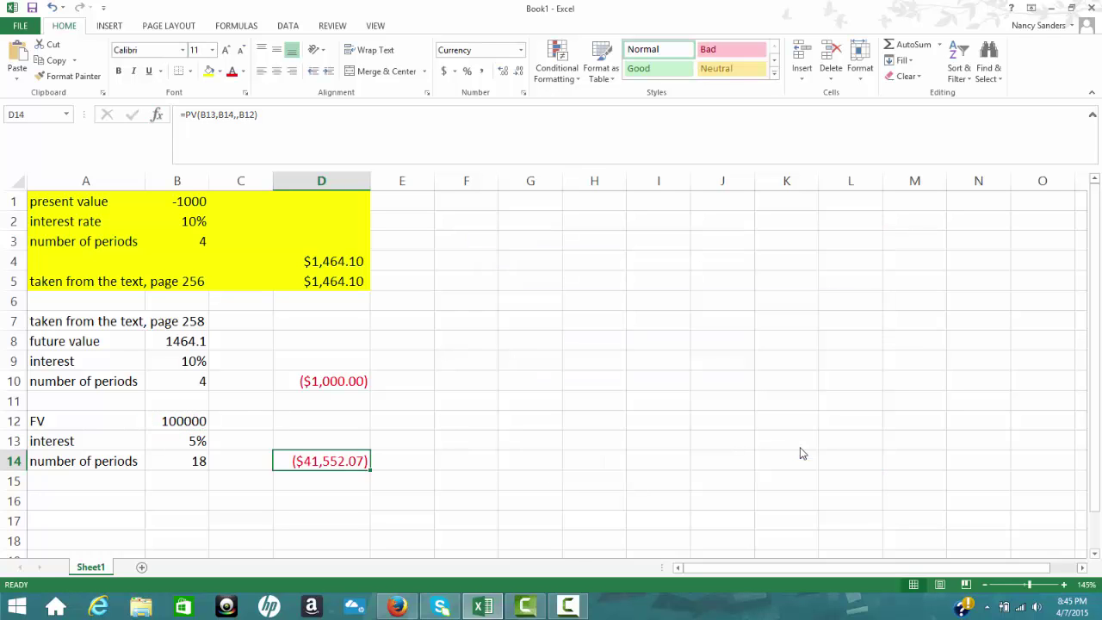